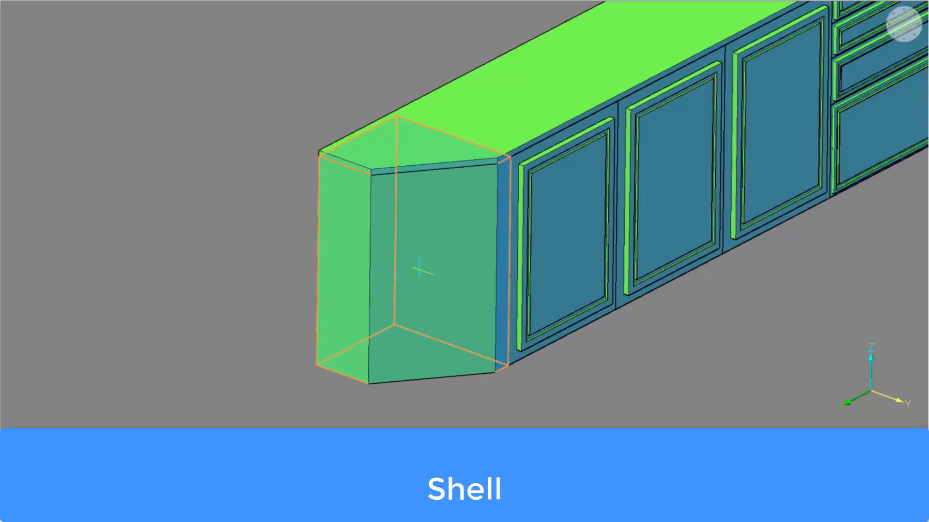
pyautogui.click(419, 269)
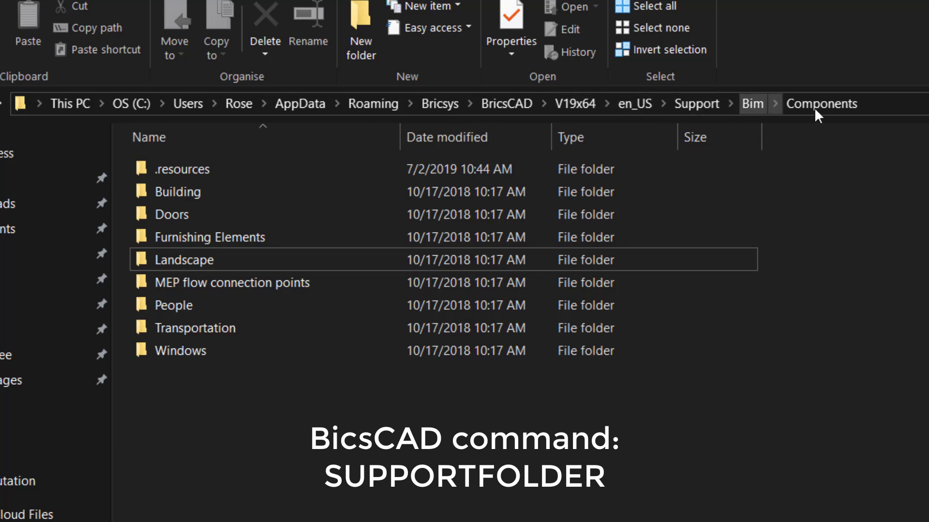
# Step: Create a folder named "house elements" inside the BricsCAD support folder's Components directory
pyautogui.rightClick(233, 280)
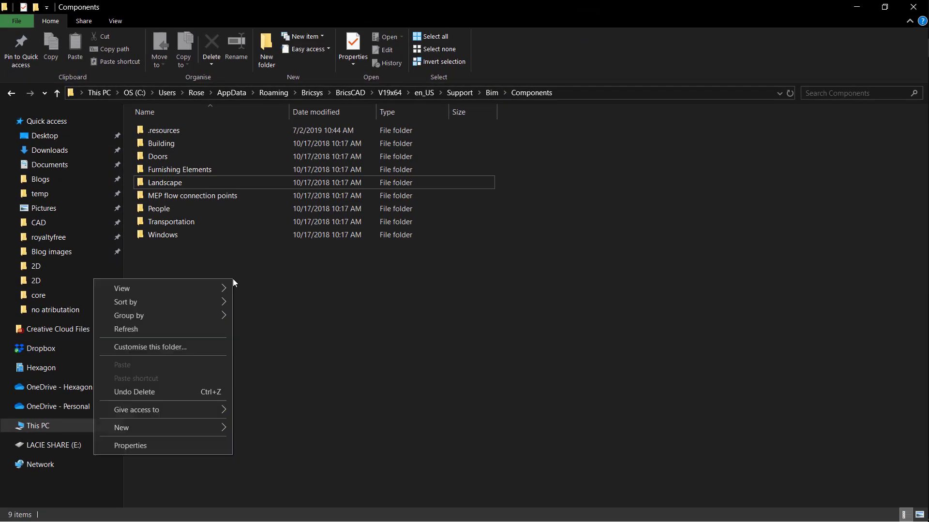
pyautogui.moveTo(187, 427)
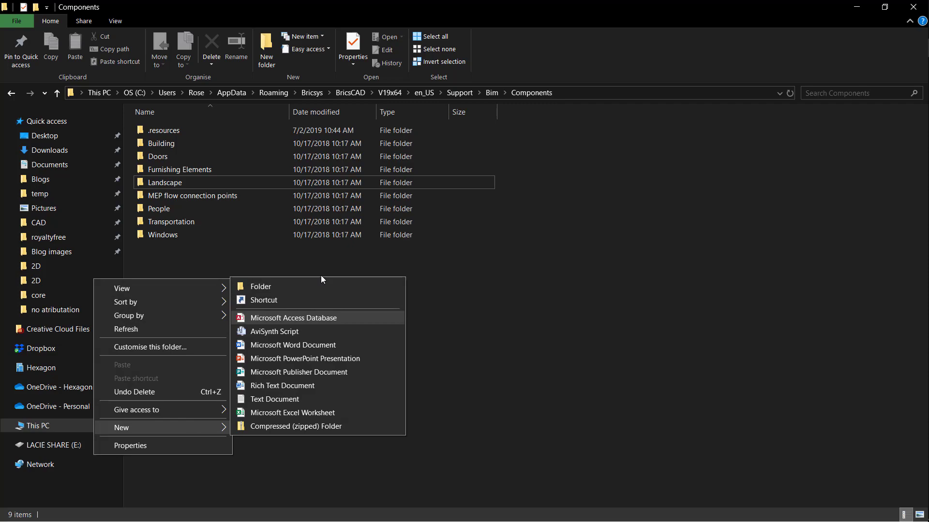
pyautogui.click(319, 284)
pyautogui.write('house elements')
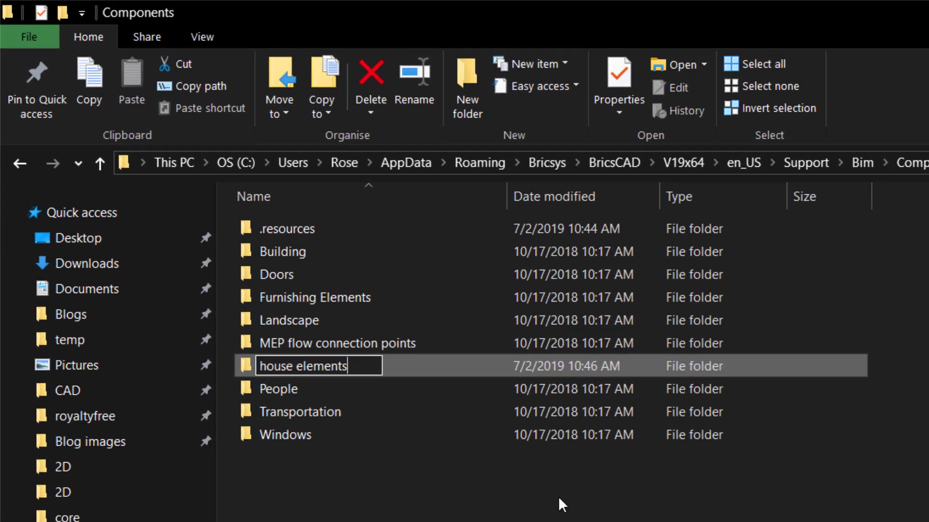
pyautogui.press('Return')
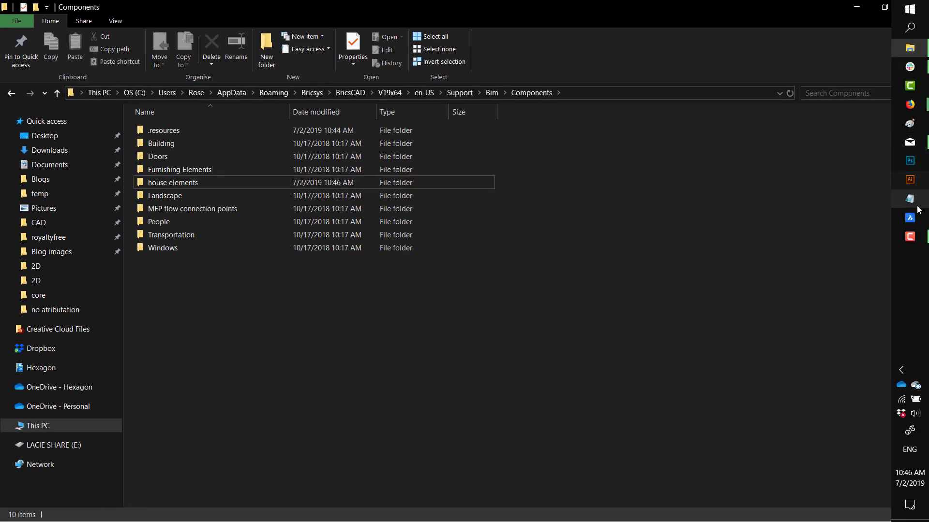
# Step: Launch BricsCAD, open sink_clean.dwg, look into the house elements component category and return to the category overview
pyautogui.click(917, 219)
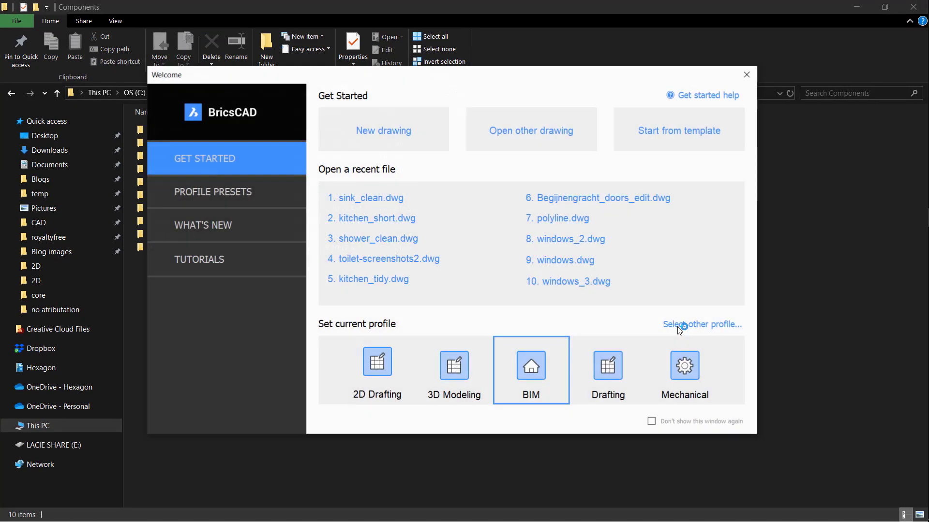
pyautogui.click(372, 198)
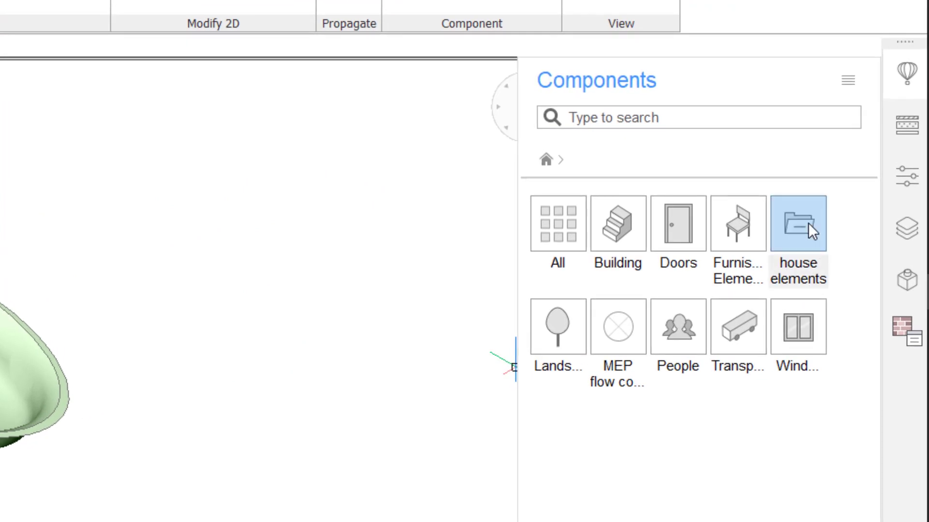
pyautogui.click(811, 231)
pyautogui.click(545, 159)
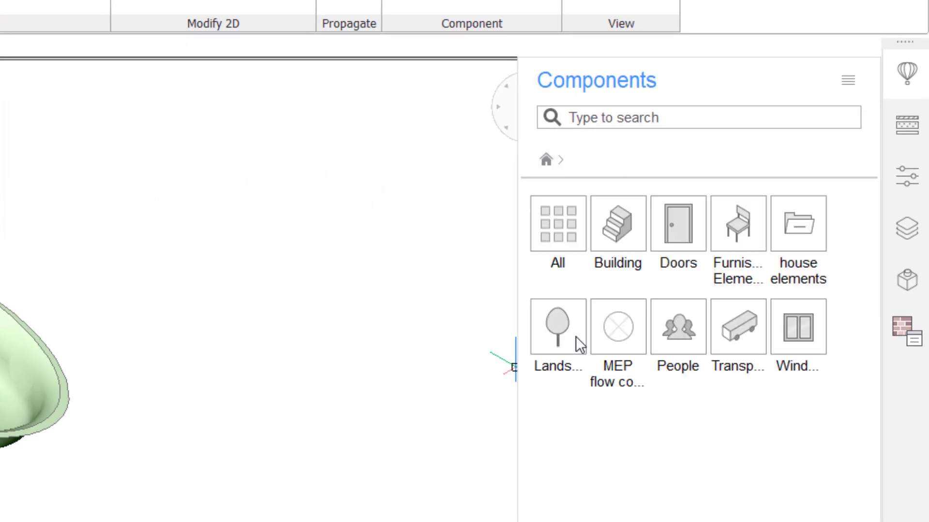
# Step: Create a component named "sink" from the whole drawing in the house elements category
pyautogui.click(801, 492)
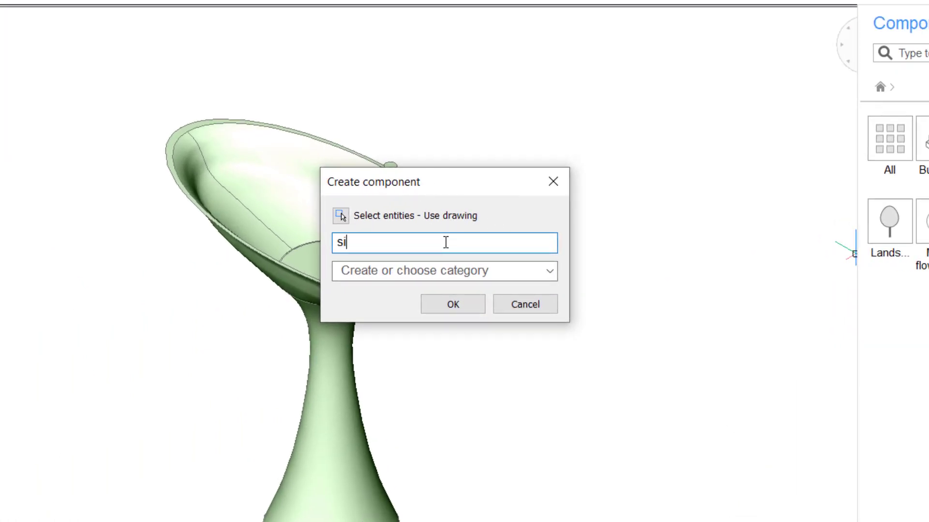
pyautogui.click(548, 274)
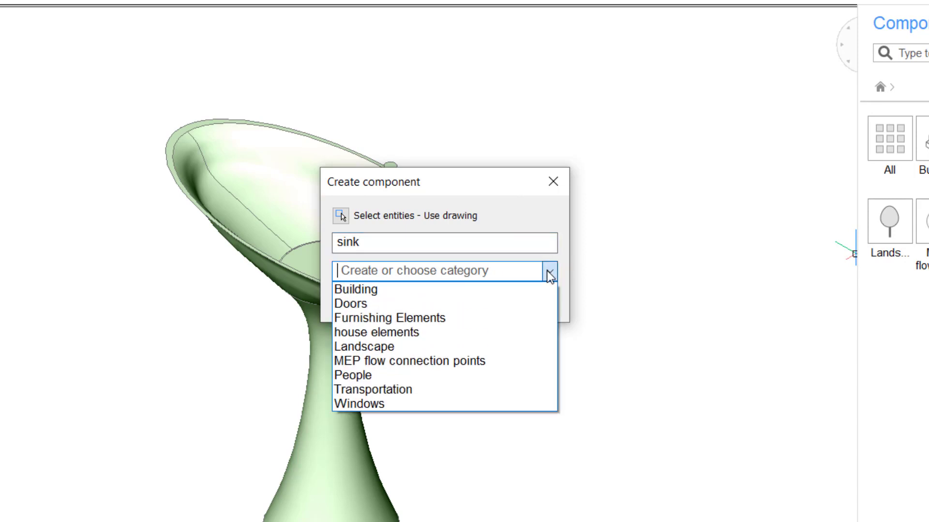
pyautogui.click(491, 334)
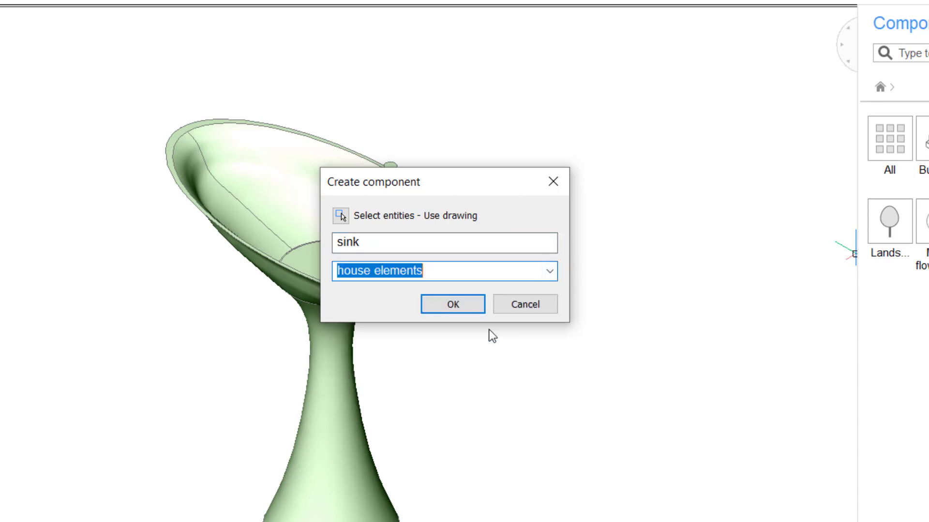
pyautogui.click(461, 306)
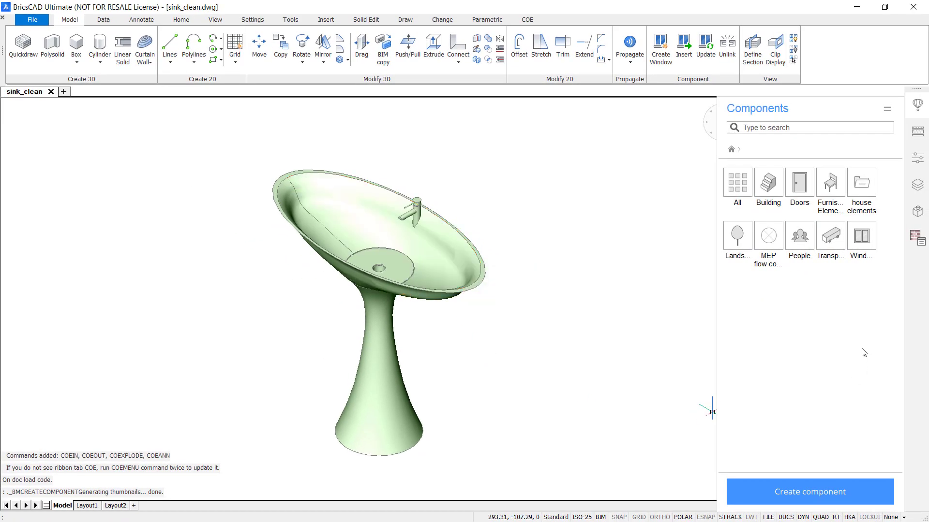
# Step: Check for the saved sink in the house elements category and in the matching folder in File Explorer
pyautogui.click(869, 184)
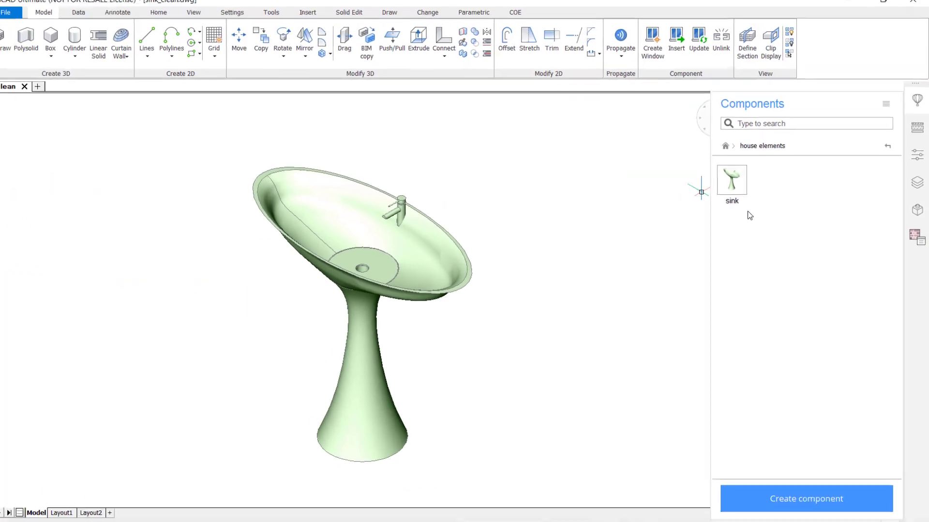
pyautogui.moveTo(925, 82)
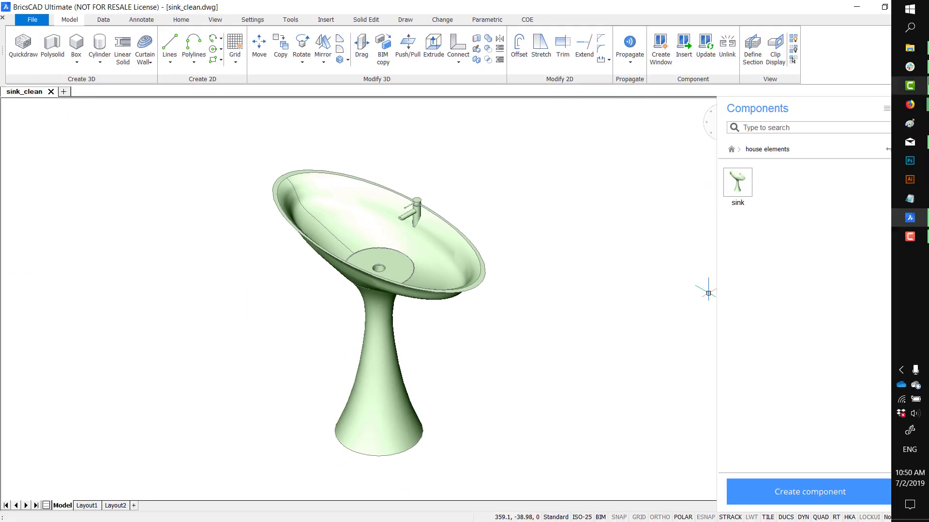
pyautogui.click(910, 48)
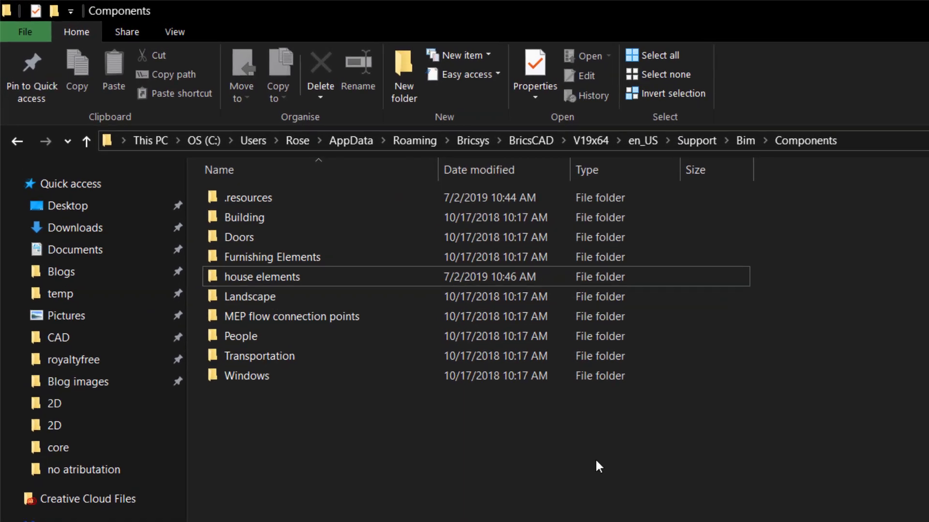
pyautogui.doubleClick(315, 288)
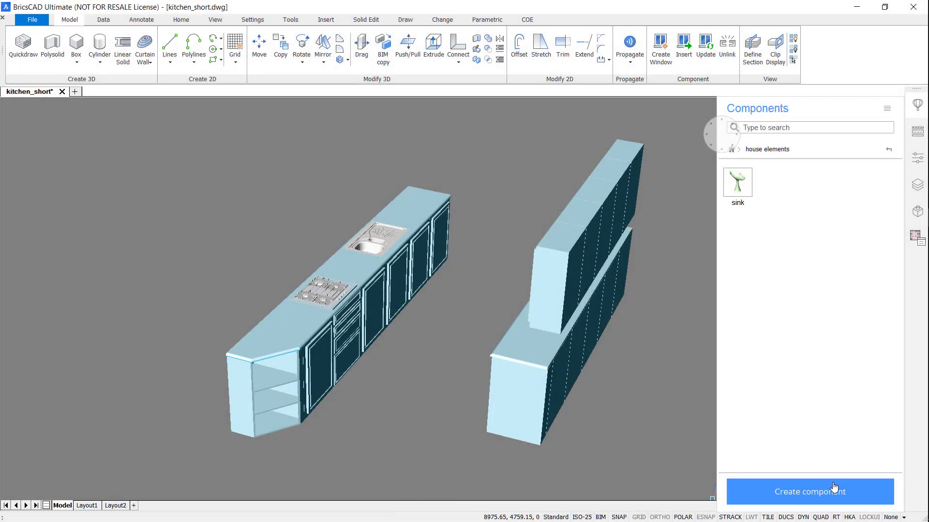
# Step: Create a component named "kitchen_main" from the kitchen run with the sink and hob, in the house elements category
pyautogui.click(834, 488)
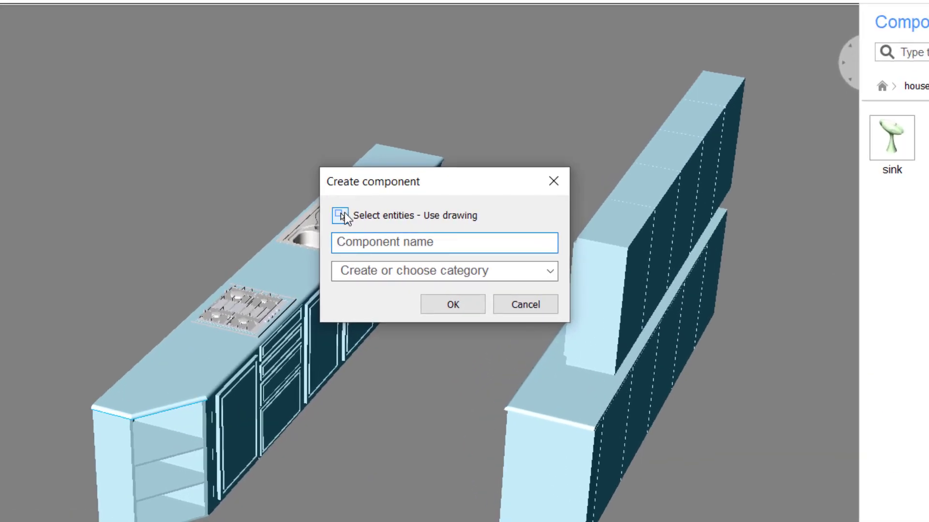
pyautogui.click(344, 213)
pyautogui.click(182, 154)
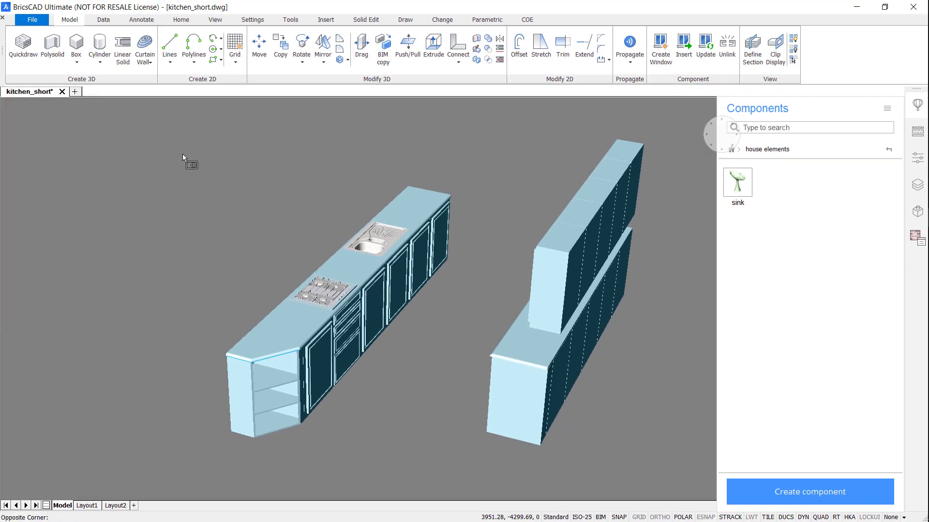
pyautogui.click(475, 469)
pyautogui.press('Return')
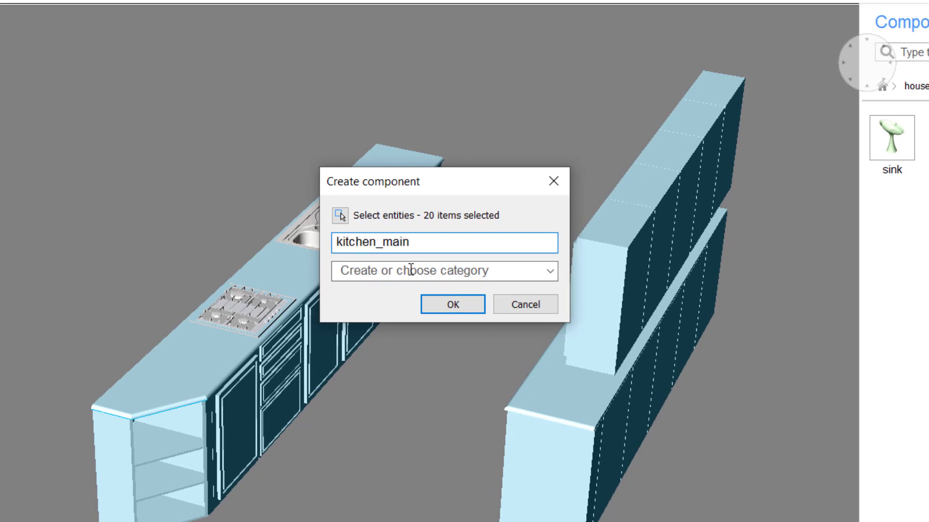
pyautogui.click(550, 272)
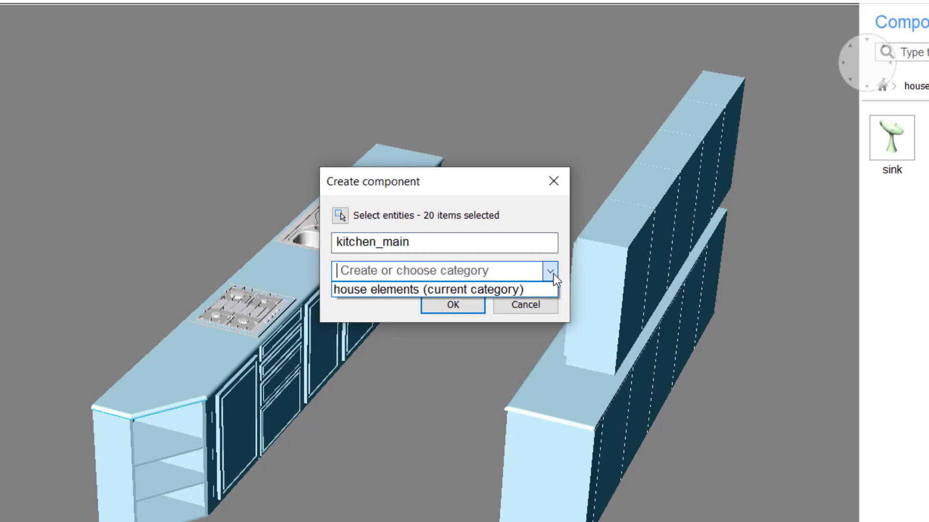
pyautogui.click(517, 288)
pyautogui.click(453, 305)
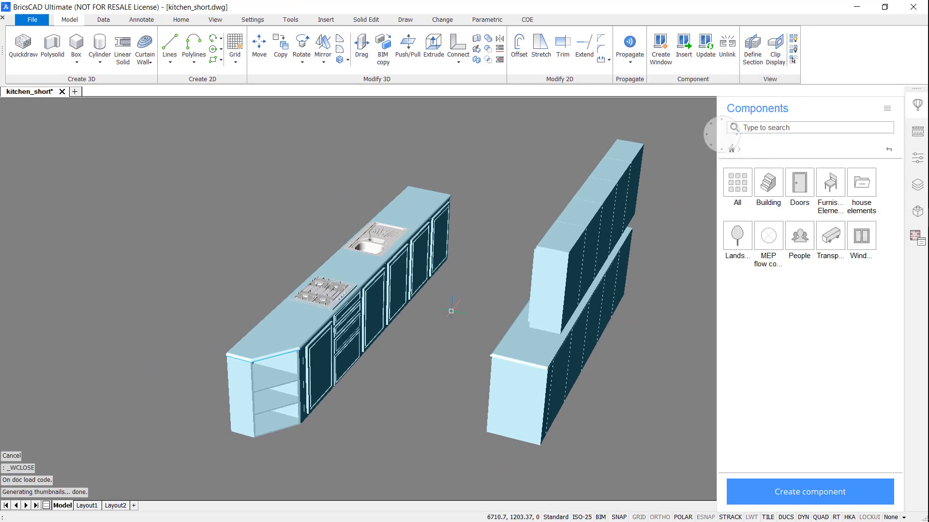
# Step: Create a component named "upcupboards" from the row of wall cupboards, in the house elements category
pyautogui.click(797, 492)
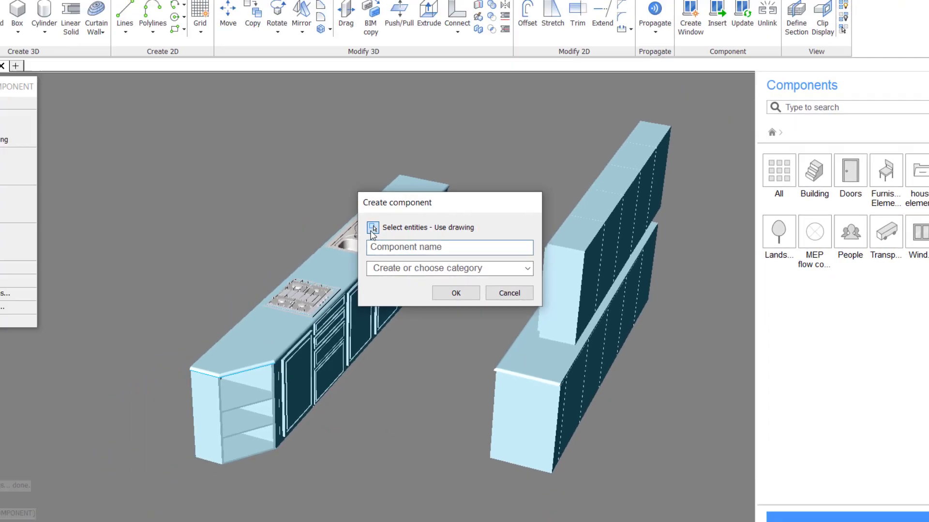
pyautogui.click(342, 217)
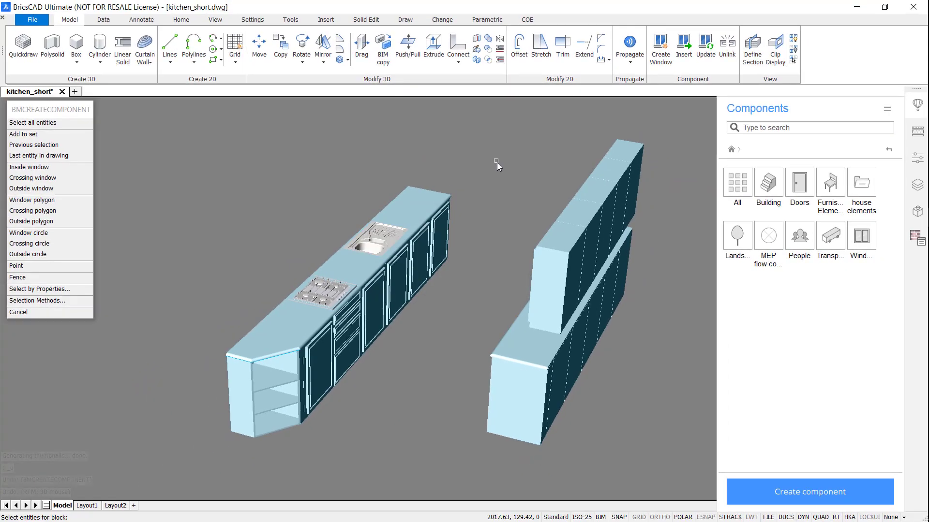
pyautogui.keyDown('shift'); pyautogui.moveTo(498, 163); pyautogui.dragTo(318, 227, button='middle'); pyautogui.keyUp('shift')
pyautogui.moveTo(227, 197); pyautogui.dragTo(556, 326)
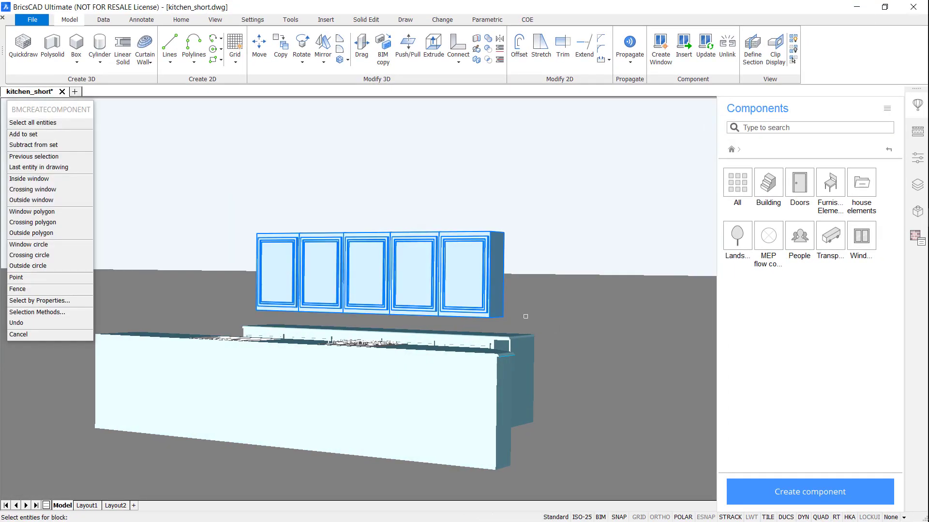
pyautogui.press('Return')
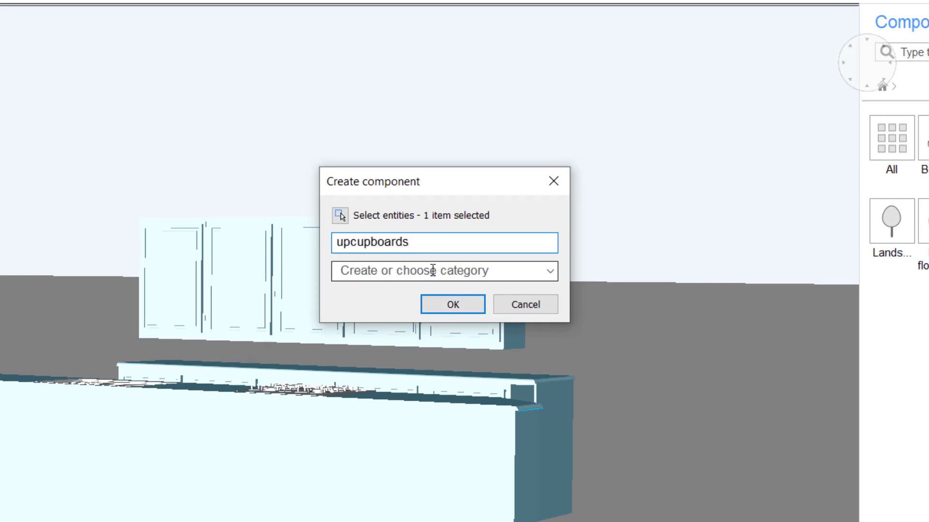
pyautogui.click(551, 270)
pyautogui.click(514, 335)
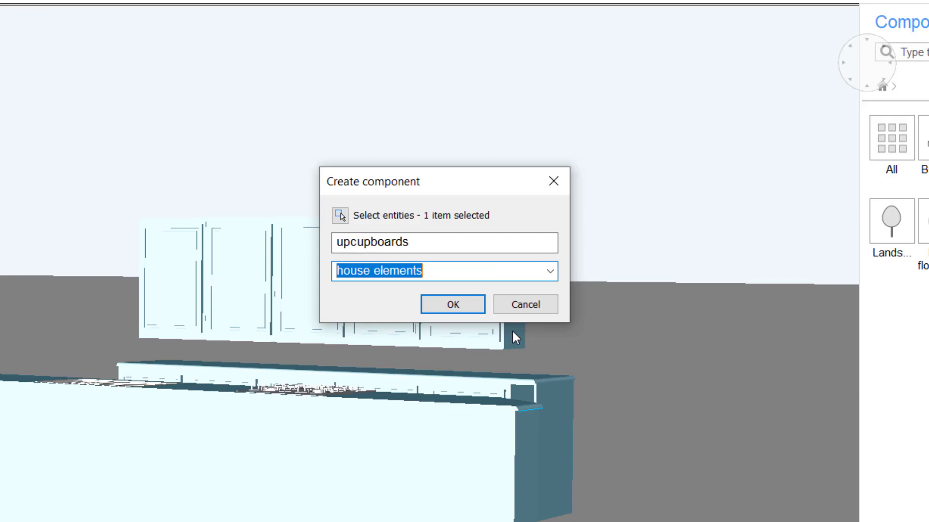
pyautogui.click(459, 305)
# Step: Create a component named "lower_cupboards" from the base units below the wall cupboards in the house elements category, and open that category
pyautogui.click(809, 489)
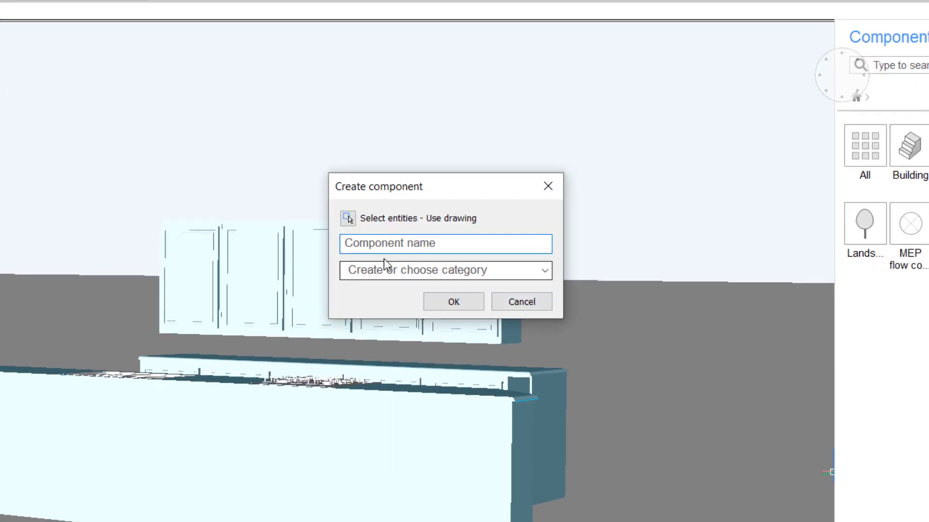
pyautogui.click(347, 218)
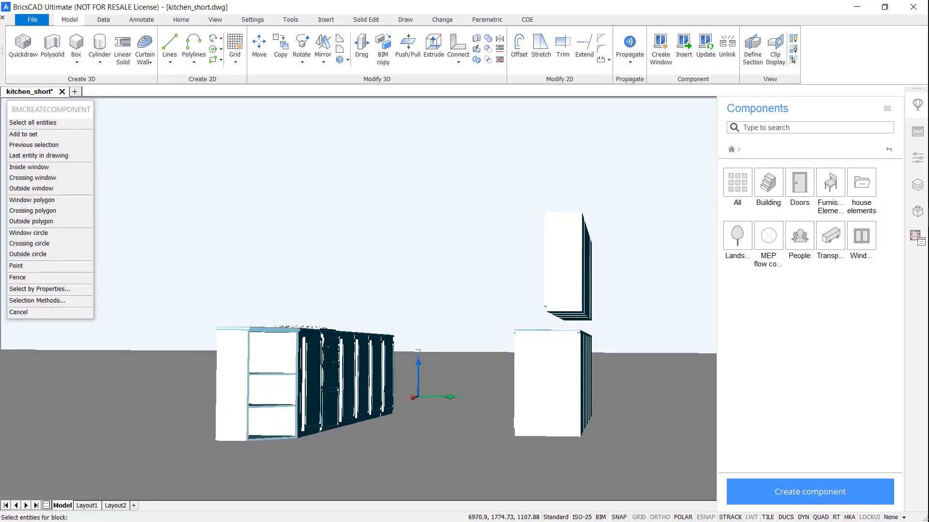
pyautogui.moveTo(473, 309); pyautogui.dragTo(606, 451)
pyautogui.press('Return')
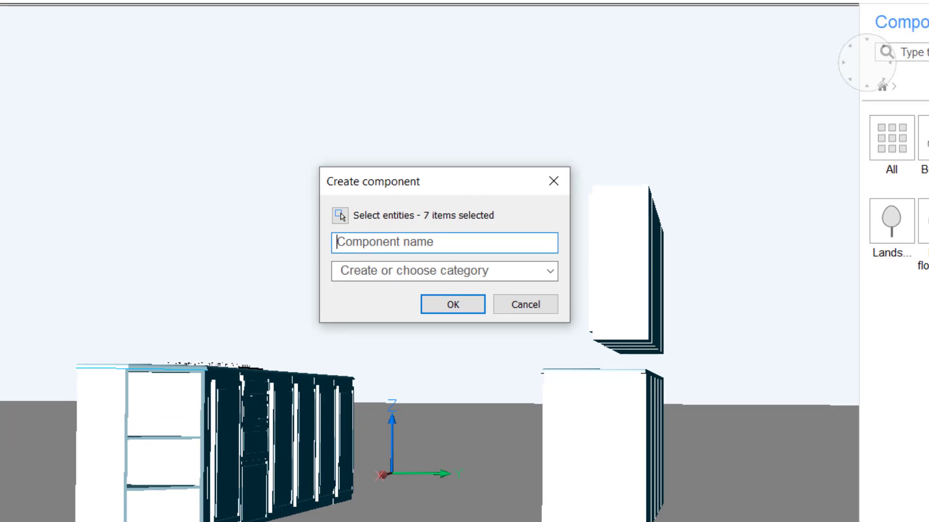
pyautogui.click(508, 275)
pyautogui.click(532, 332)
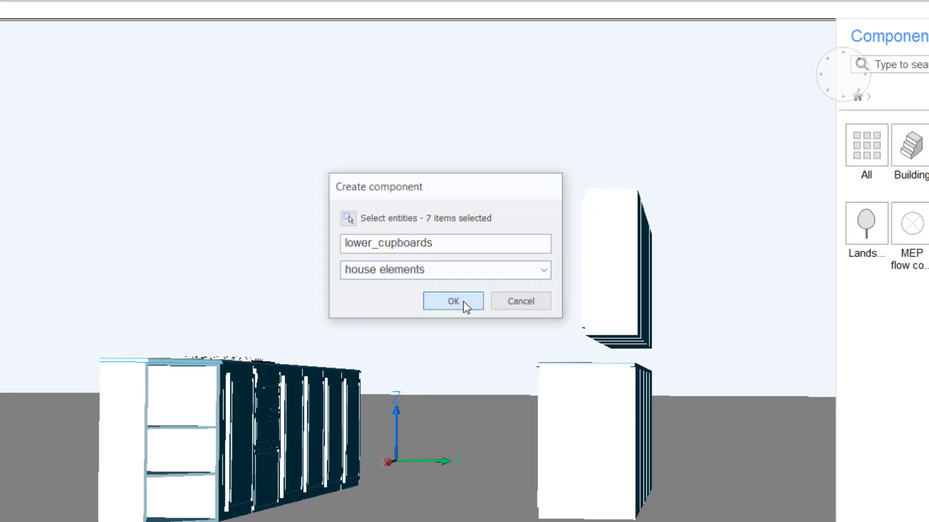
pyautogui.click(453, 301)
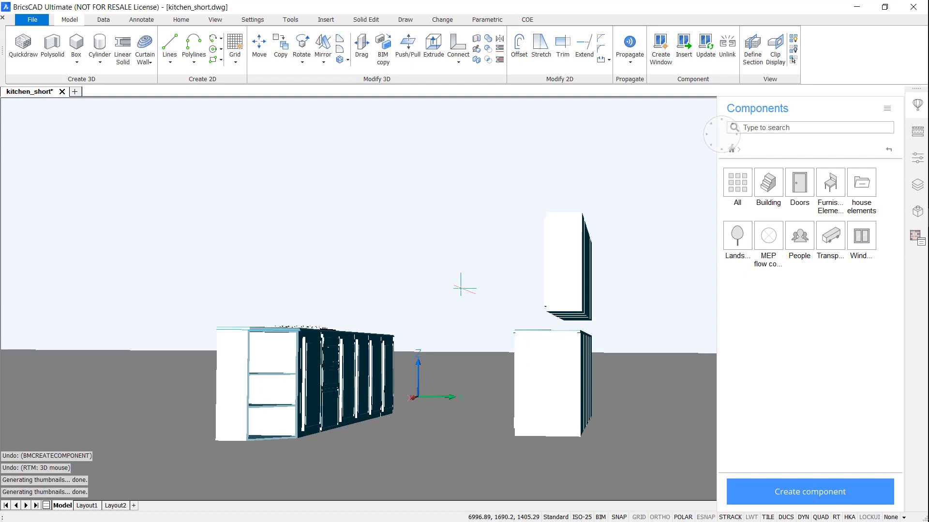
pyautogui.keyDown('shift'); pyautogui.moveTo(461, 288); pyautogui.dragTo(592, 262, button='middle'); pyautogui.keyUp('shift')
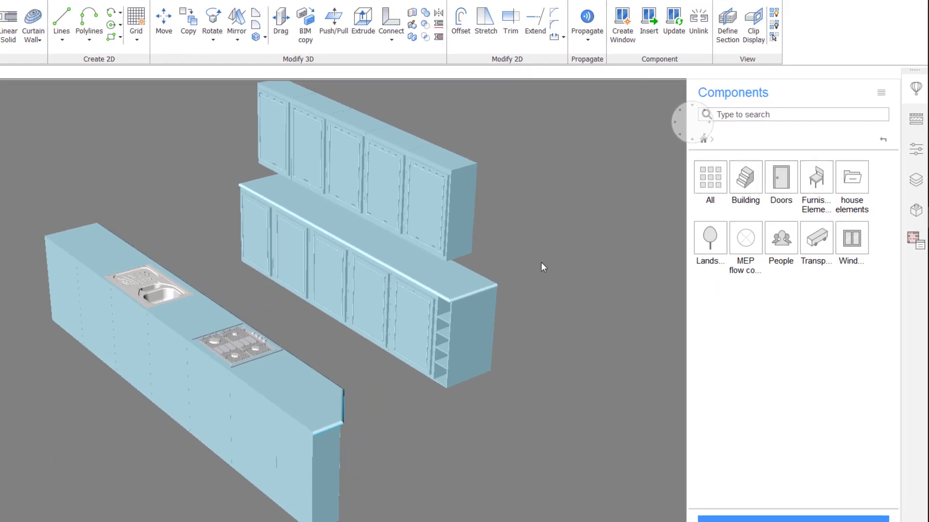
pyautogui.click(851, 177)
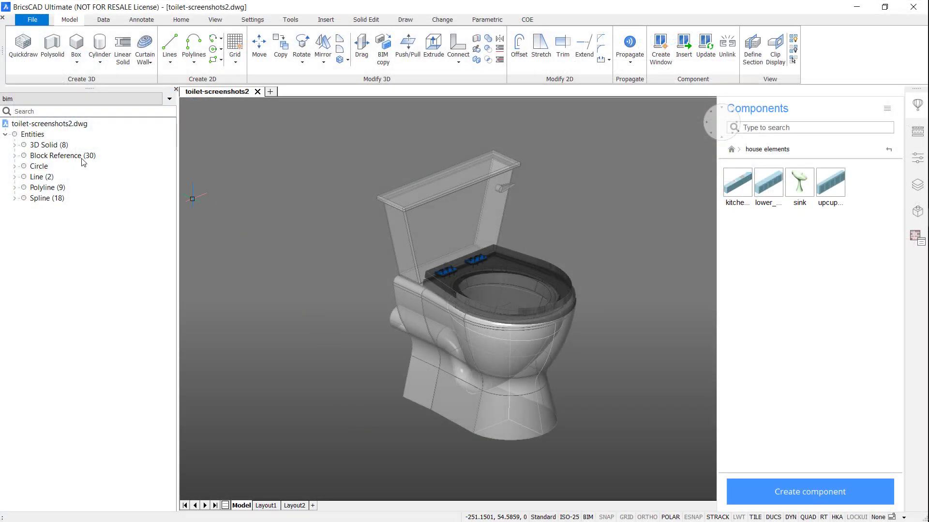
# Step: Create a component named "toilet" from the whole toilet drawing in the house elements category, and open that category
pyautogui.click(84, 160)
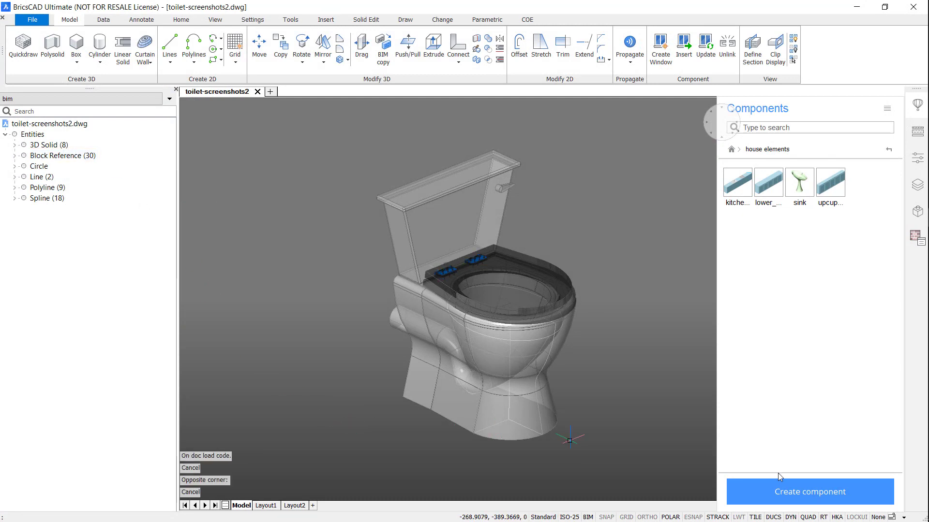
pyautogui.click(782, 493)
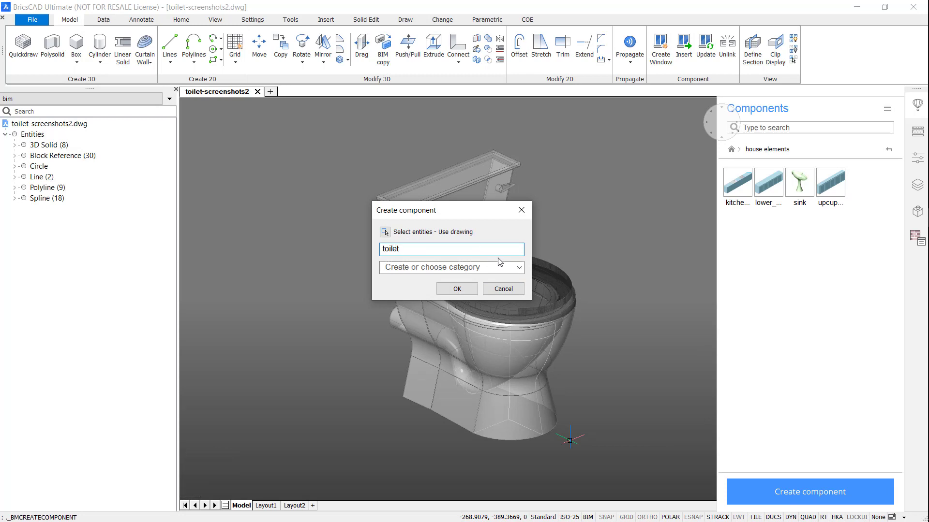
pyautogui.click(519, 267)
pyautogui.click(430, 280)
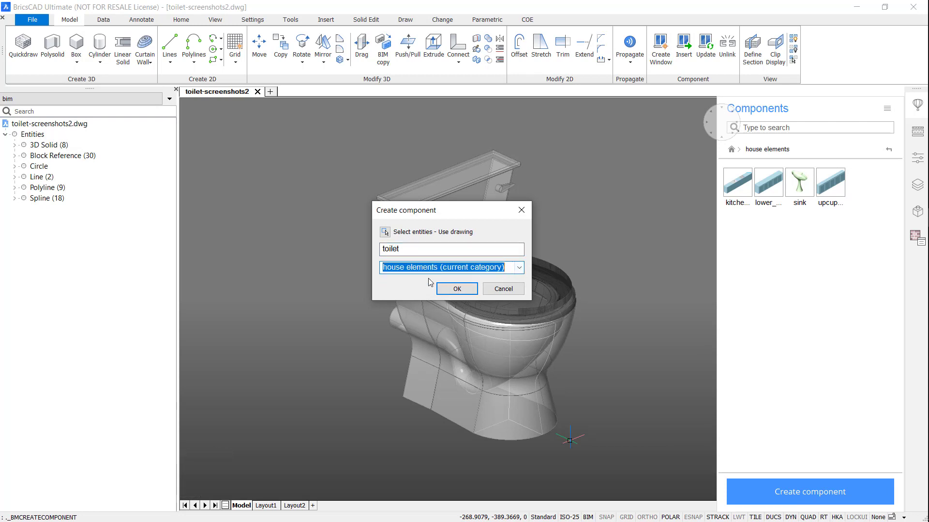
pyautogui.click(456, 289)
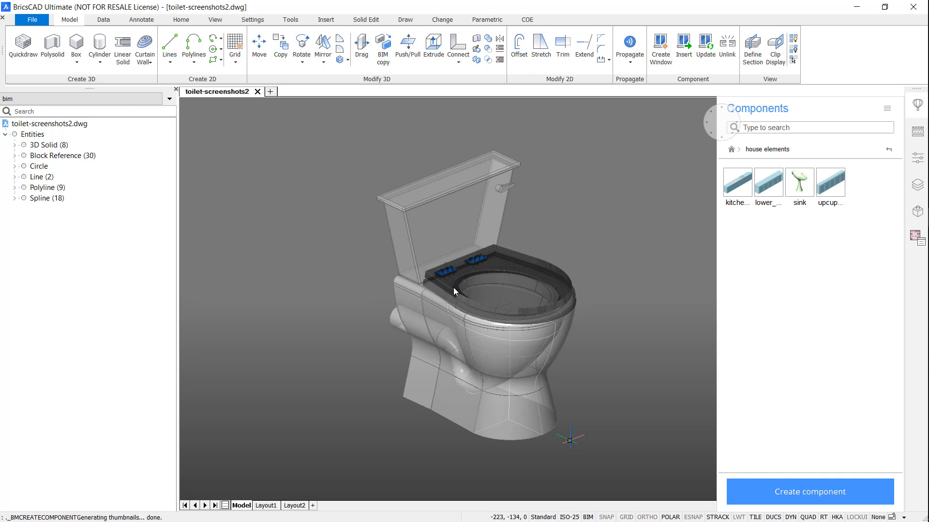
pyautogui.click(862, 182)
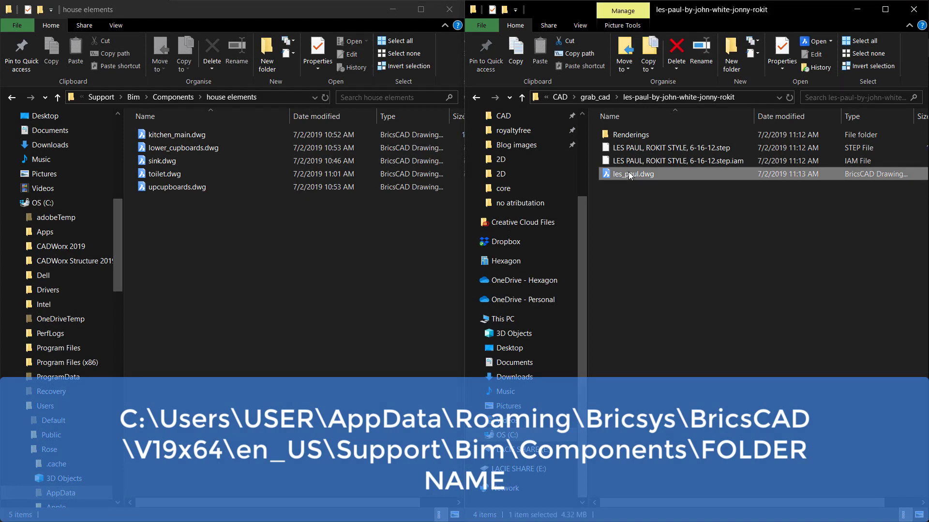
# Step: Copy les_paul.dwg from its download folder into the house elements components folder in File Explorer
pyautogui.click(247, 260)
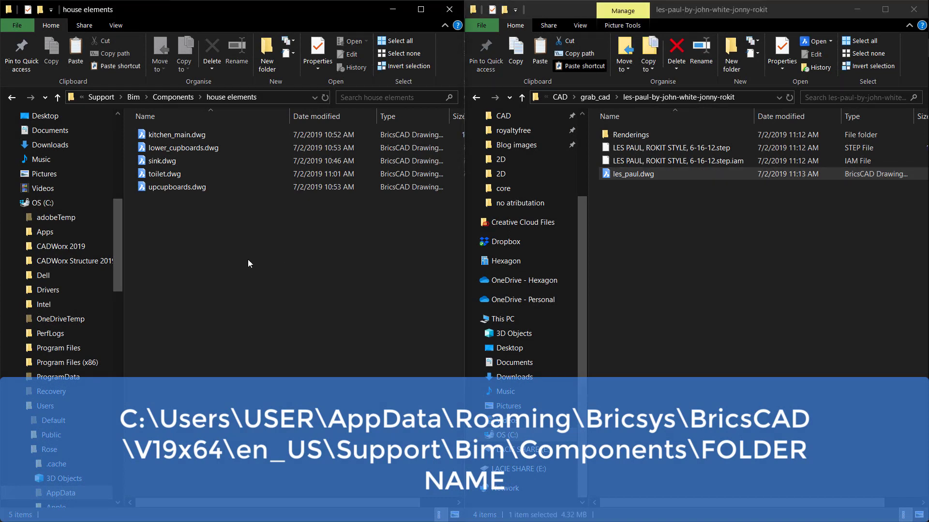
pyautogui.hotkey('ctrl', 'v')
pyautogui.click(248, 260)
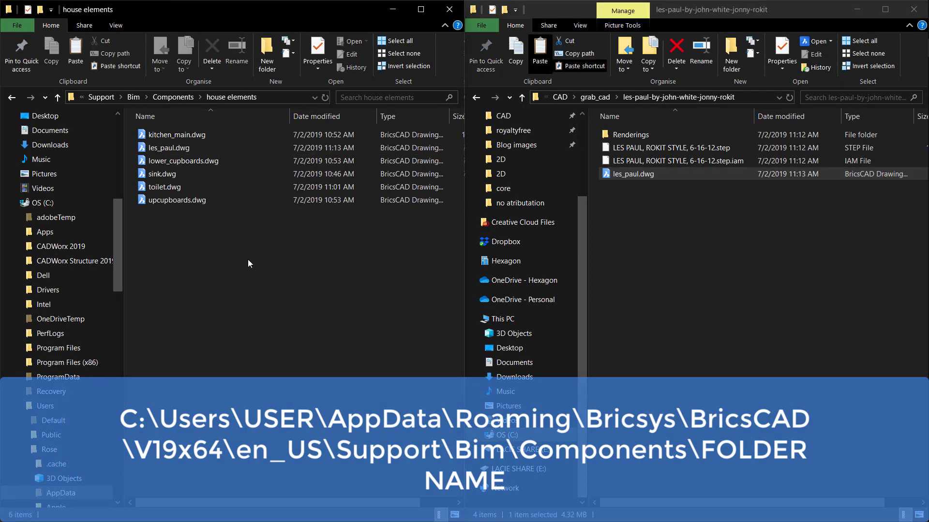
# Step: Switch to BricsCAD, start a new drawing and check the les_paul component in the house elements category
pyautogui.moveTo(926, 217)
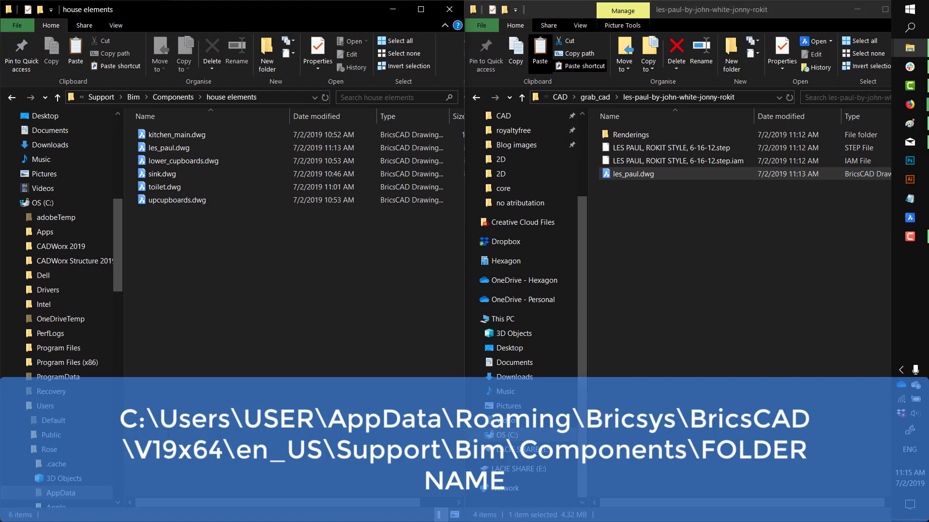
pyautogui.click(909, 218)
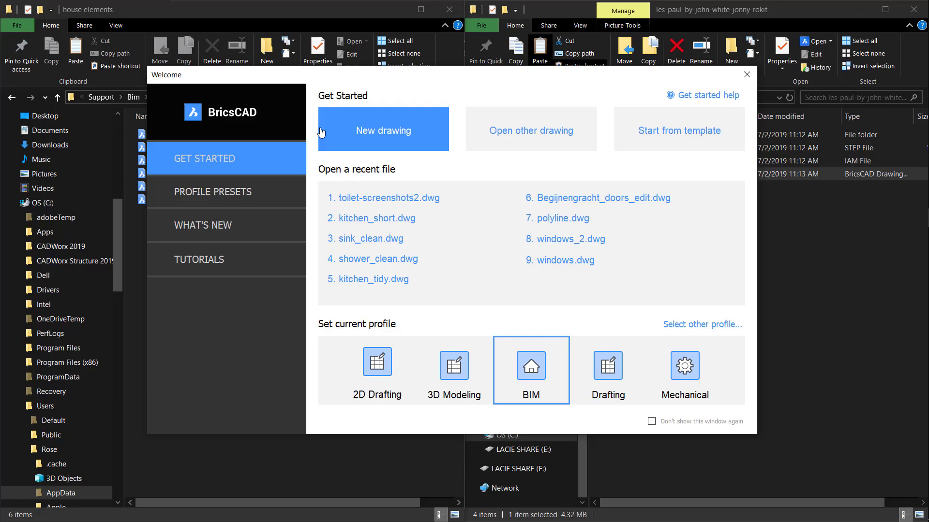
pyautogui.click(349, 137)
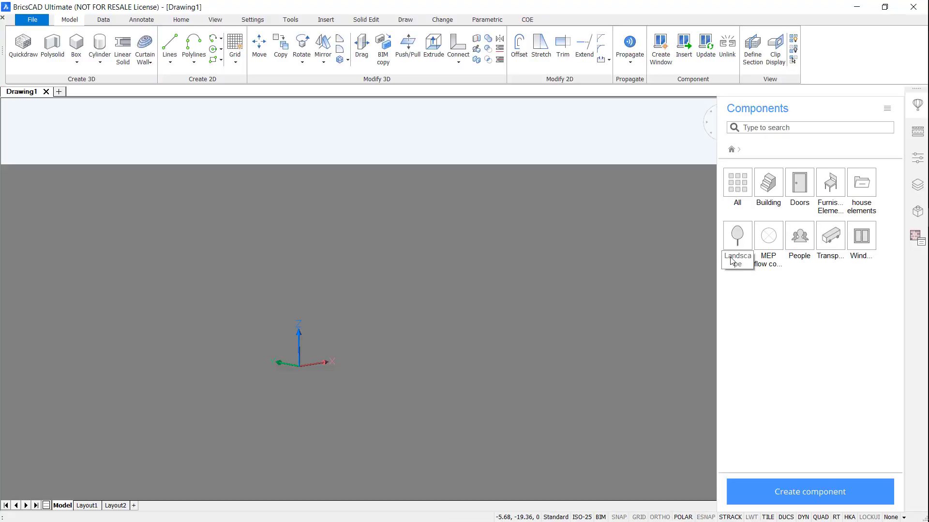
pyautogui.click(861, 184)
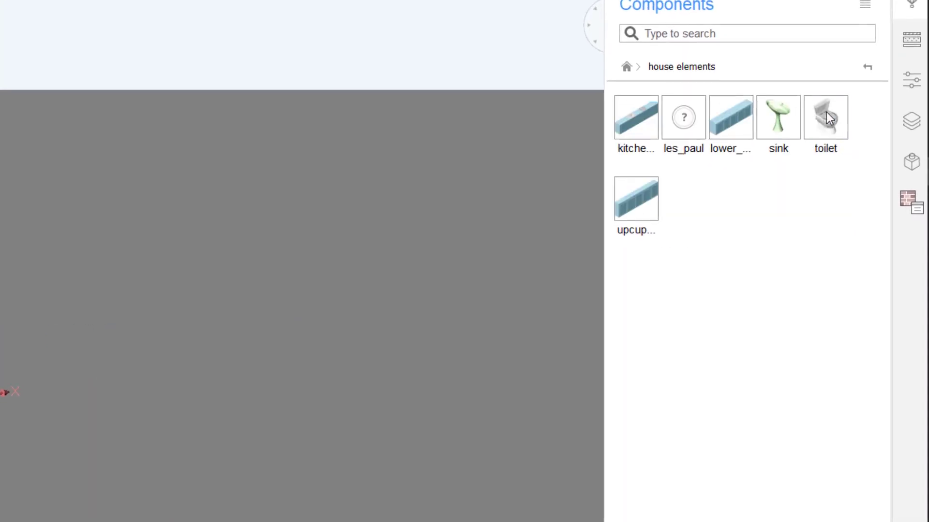
pyautogui.click(697, 121)
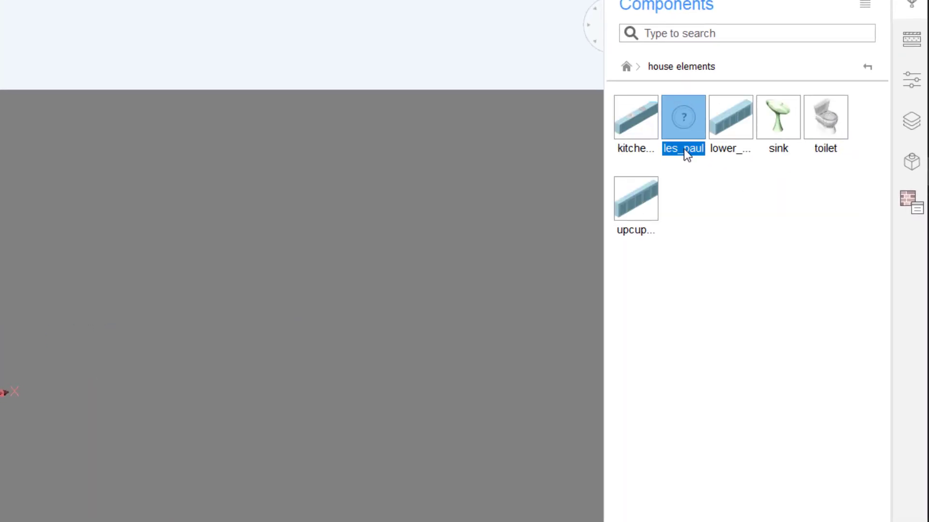
# Step: In File Explorer, copy les_paul.png from the "small" folder into the house elements thumbnails folder under .resources
pyautogui.click(718, 264)
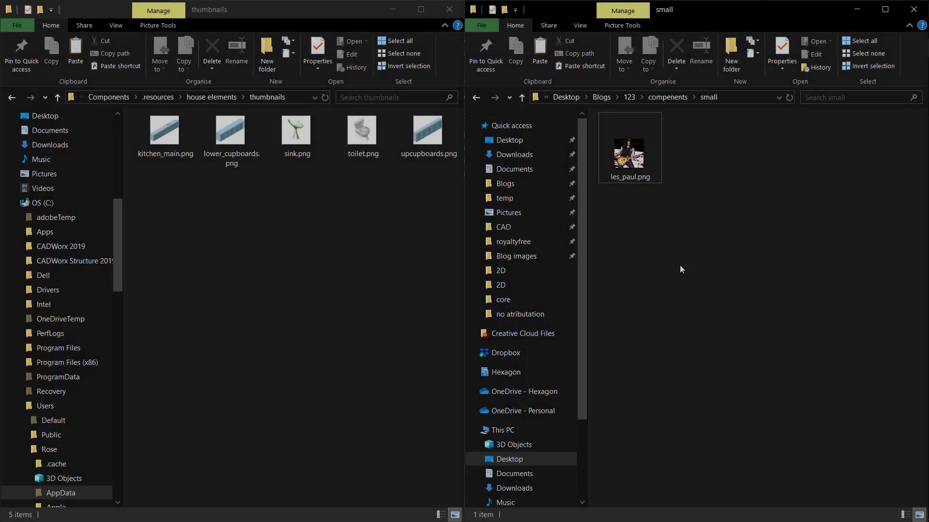
pyautogui.click(643, 154)
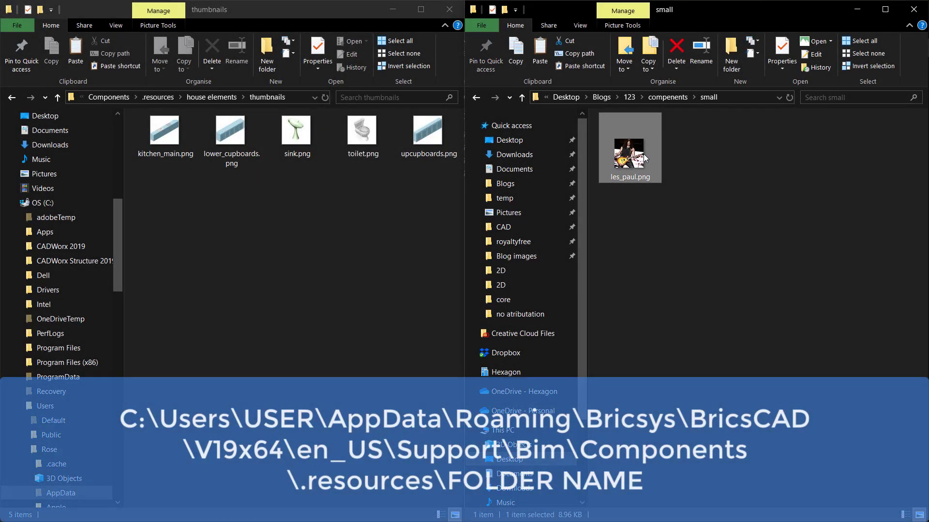
pyautogui.click(321, 227)
pyautogui.hotkey('ctrl', 'v')
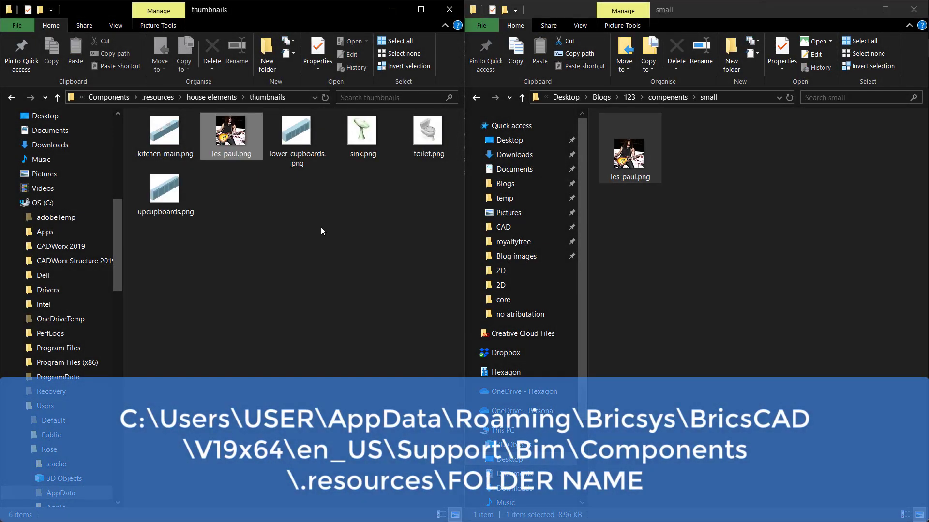
# Step: Copy the large les_paul.png from the compenents folder into the house elements thumbnails_x2 folder
pyautogui.click(224, 96)
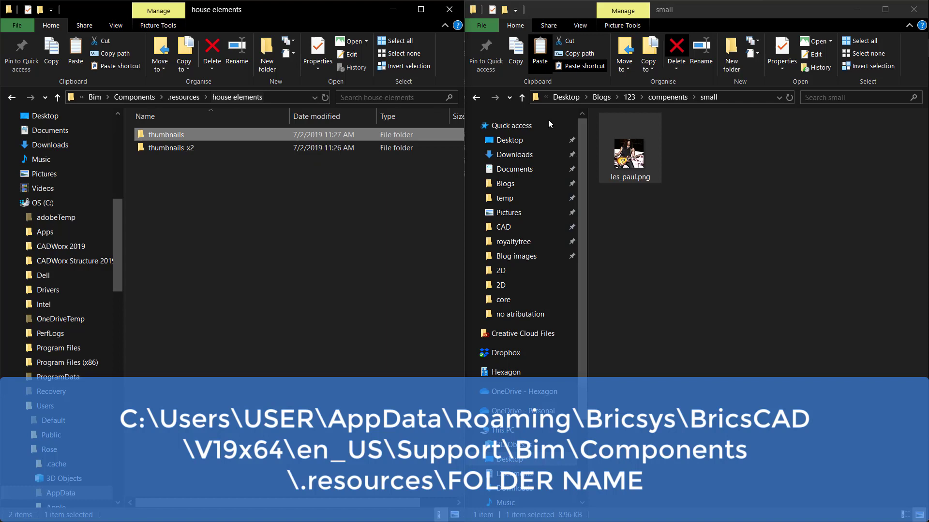
pyautogui.click(668, 97)
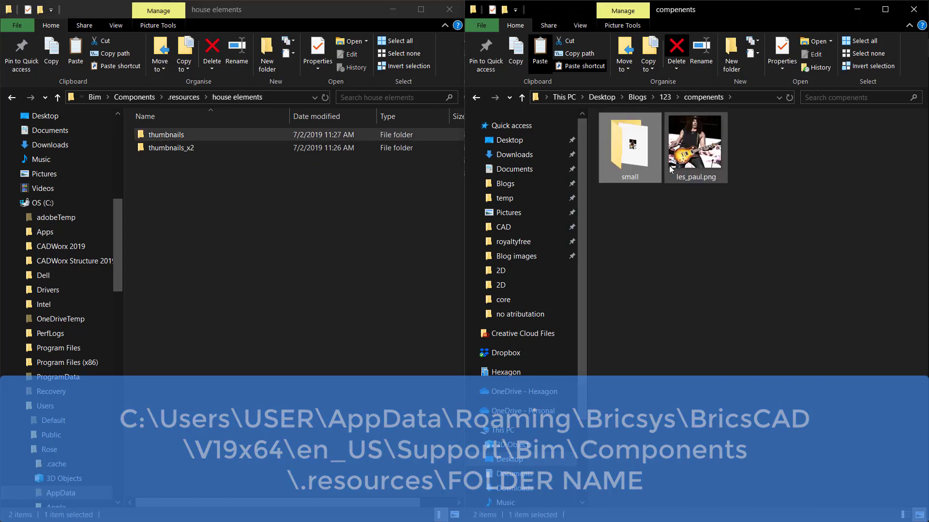
pyautogui.click(686, 156)
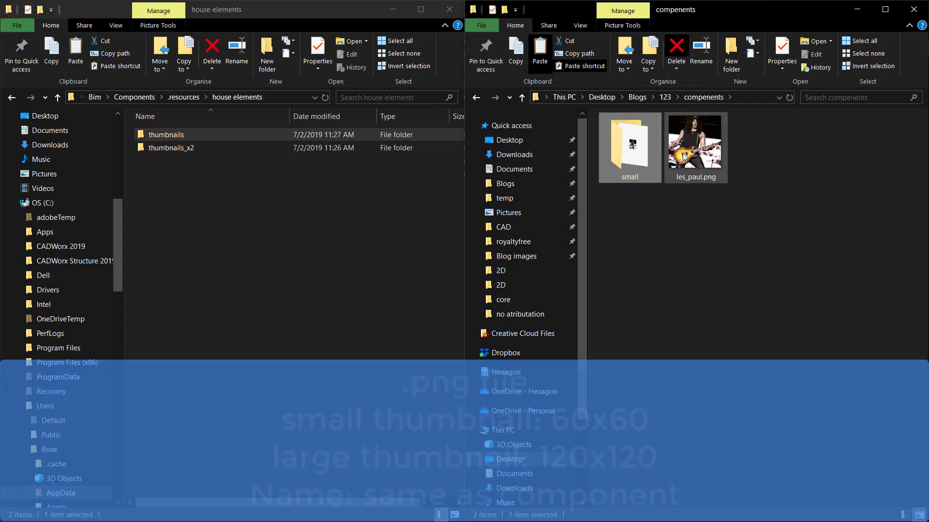
pyautogui.doubleClick(230, 150)
pyautogui.hotkey('ctrl', 'v')
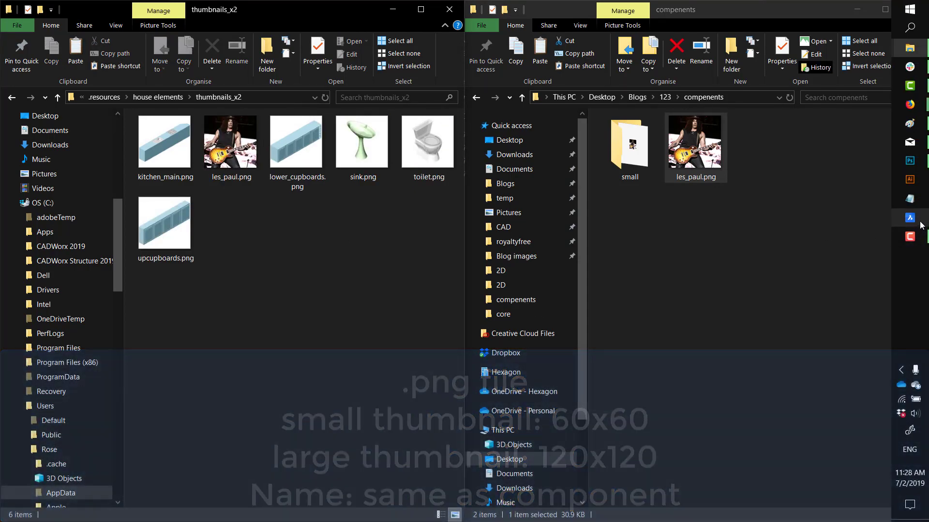
# Step: Switch to BricsCAD, start a new drawing and open the house elements component category
pyautogui.click(909, 228)
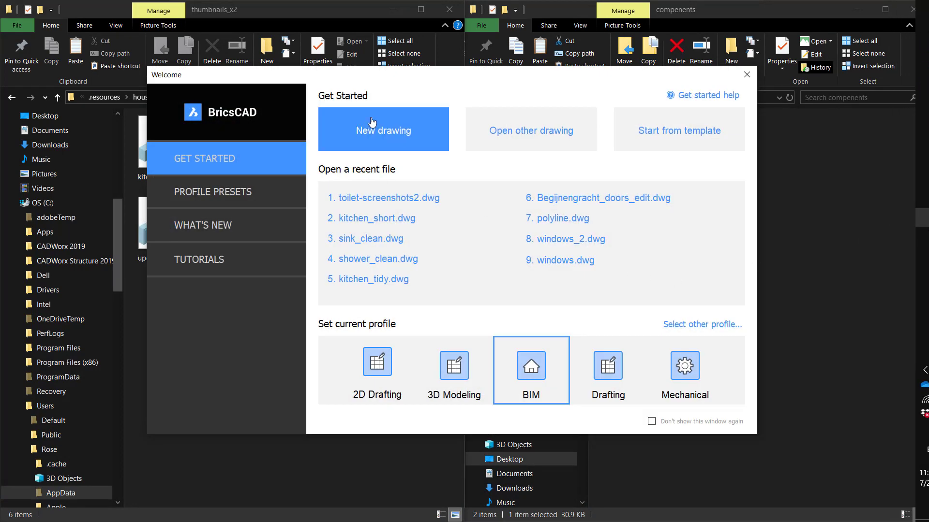
pyautogui.click(369, 131)
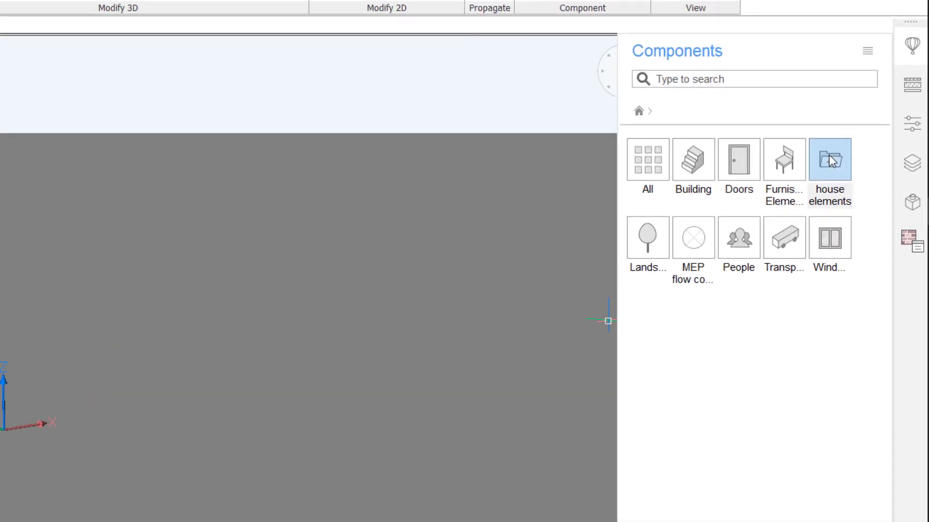
pyautogui.click(830, 160)
# Step: Insert the les_paul component near the origin of the drawing and view the guitar up close
pyautogui.click(695, 165)
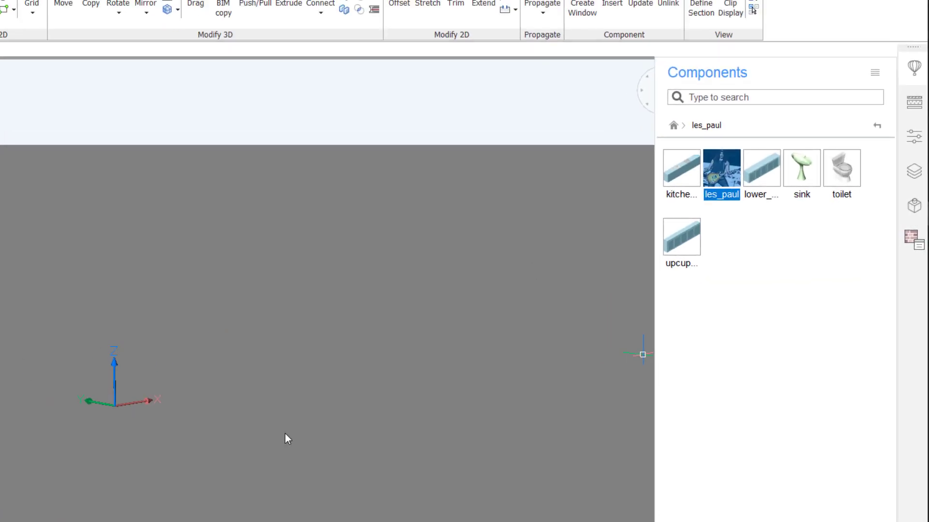
pyautogui.moveTo(315, 348); pyautogui.dragTo(315, 346)
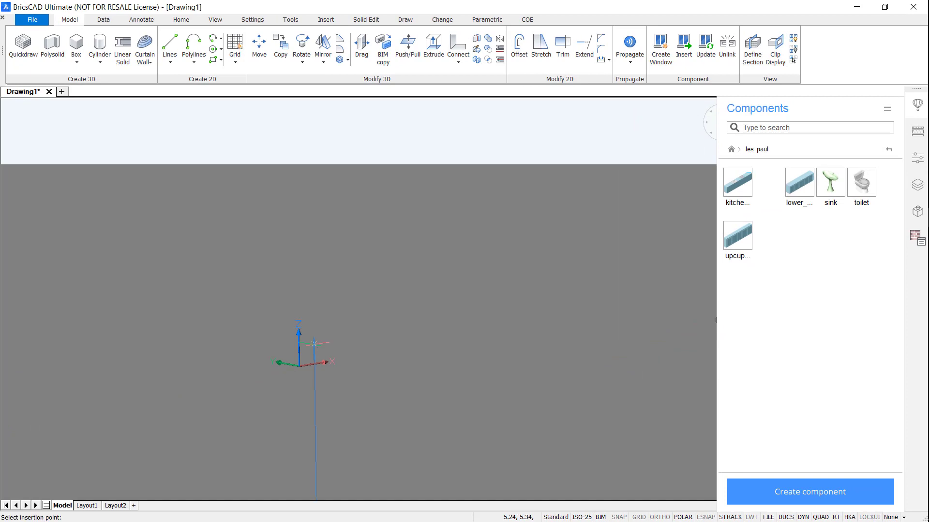
pyautogui.click(314, 345)
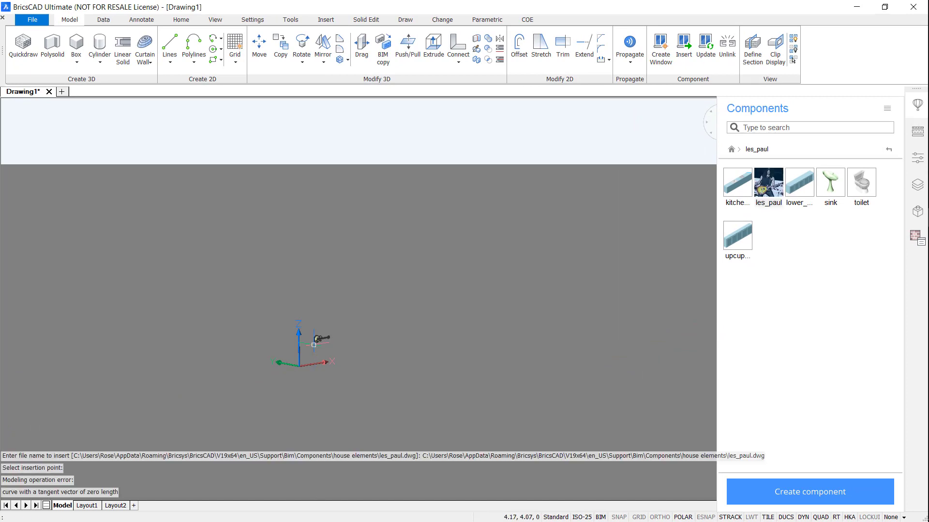
pyautogui.click(314, 345)
pyautogui.moveTo(599, 337); pyautogui.dragTo(595, 358, button='middle')
pyautogui.click(710, 121)
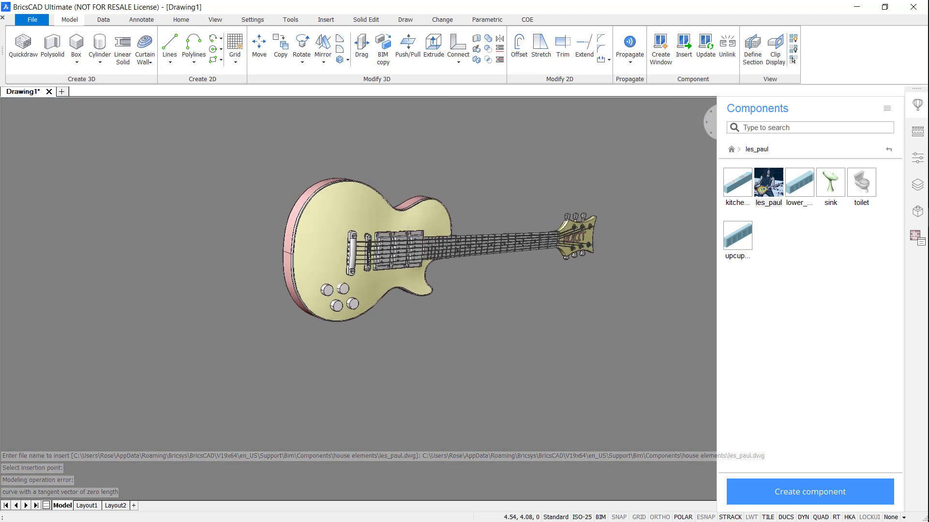